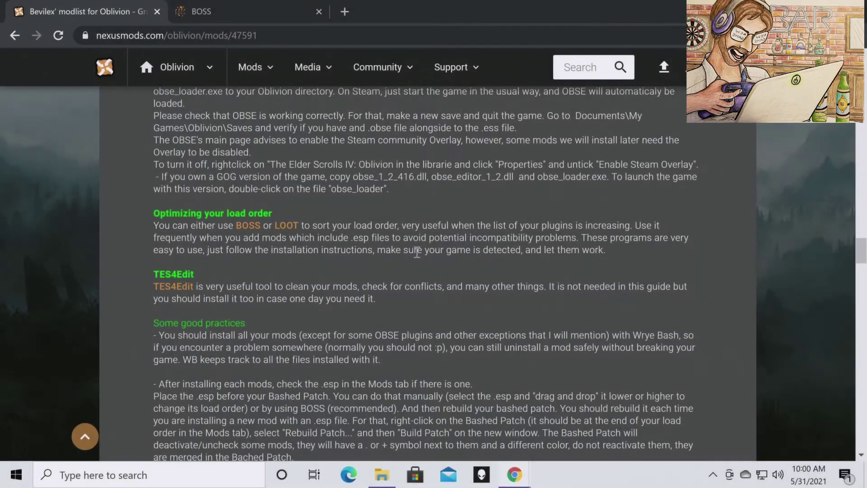
- Examine the Bevilex modlist page from its title down to the section on optimizing the load order
scroll(416, 251, "up", 15)
scroll(417, 252, "up", 2)
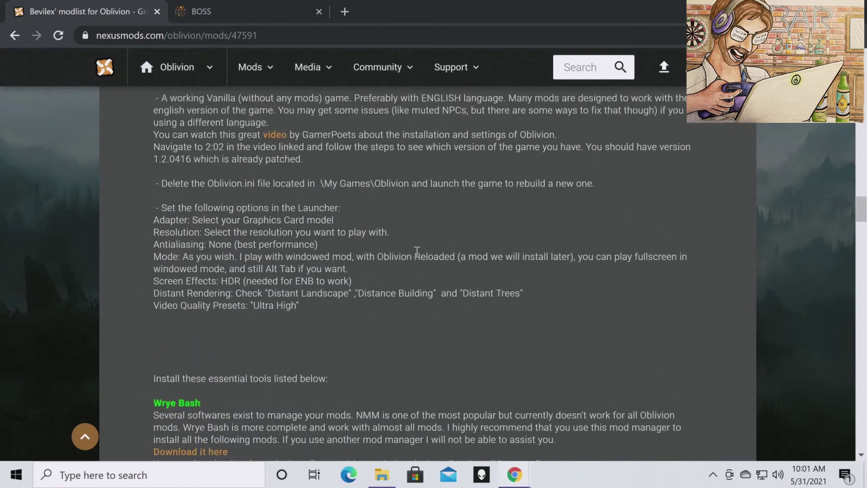
scroll(416, 251, "up", 6)
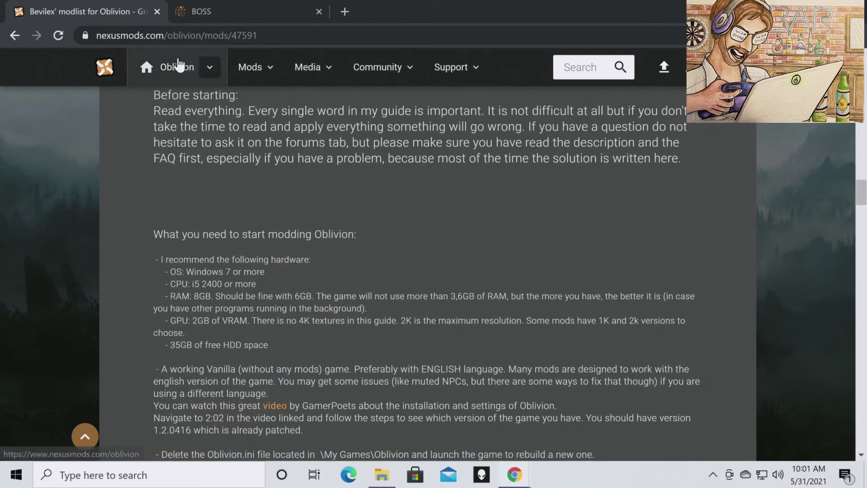
scroll(529, 152, "up", 20)
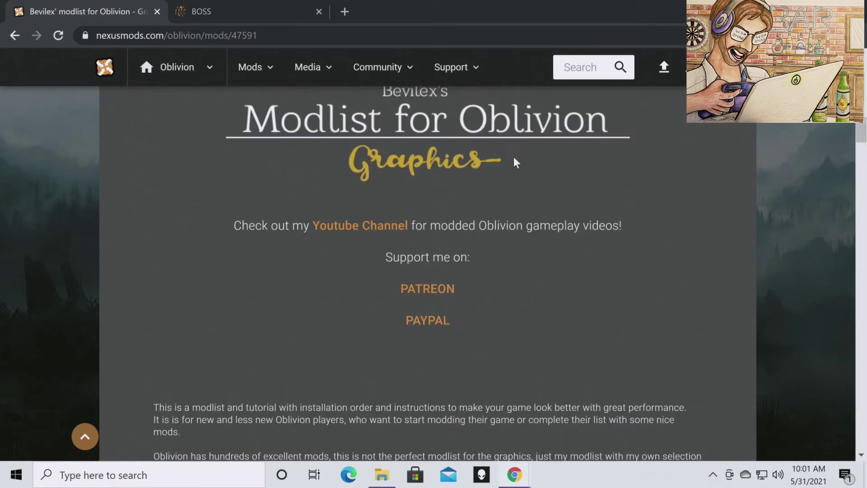
scroll(478, 185, "up", 8)
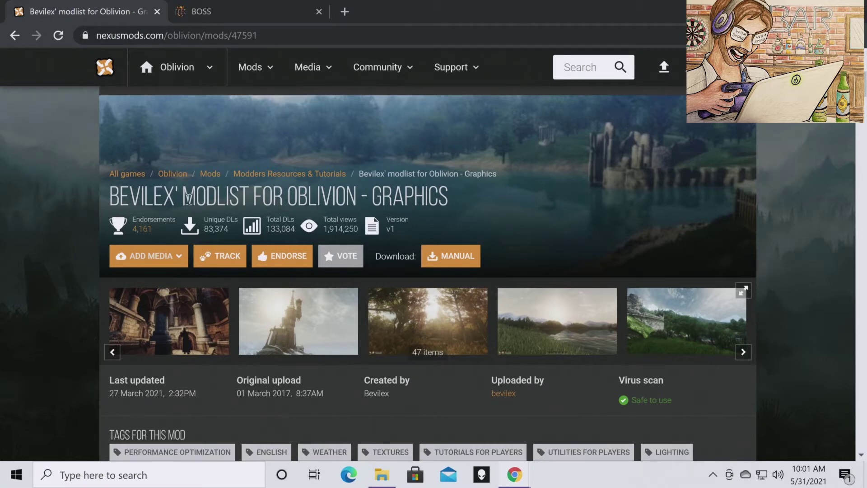
scroll(300, 296, "down", 20)
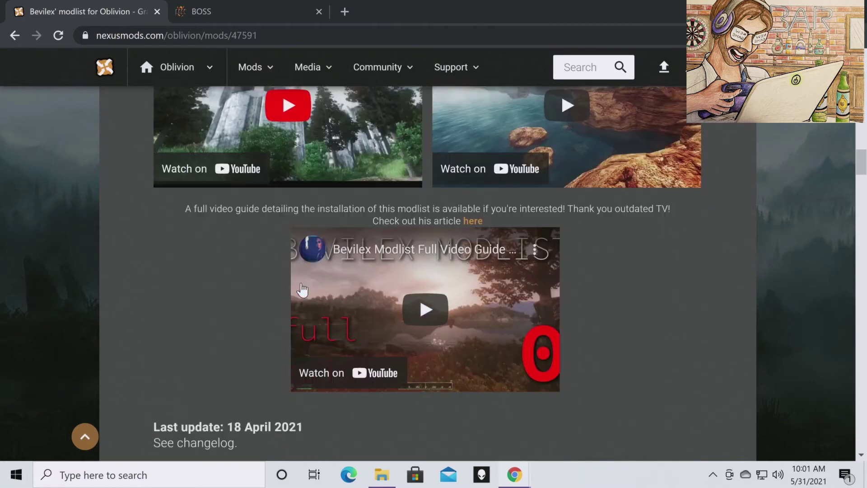
scroll(301, 289, "down", 20)
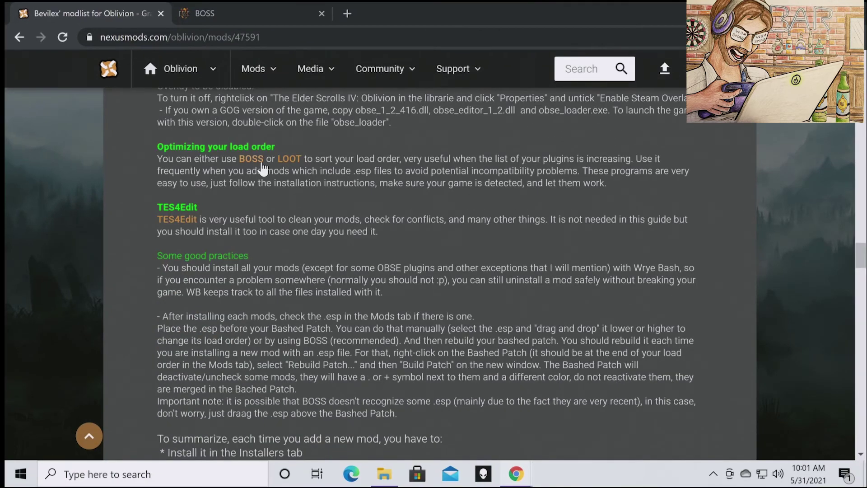
- Open the BOSS website from the modlist's load order section in a new tab, closing the duplicate BOSS tab
right_click(255, 164)
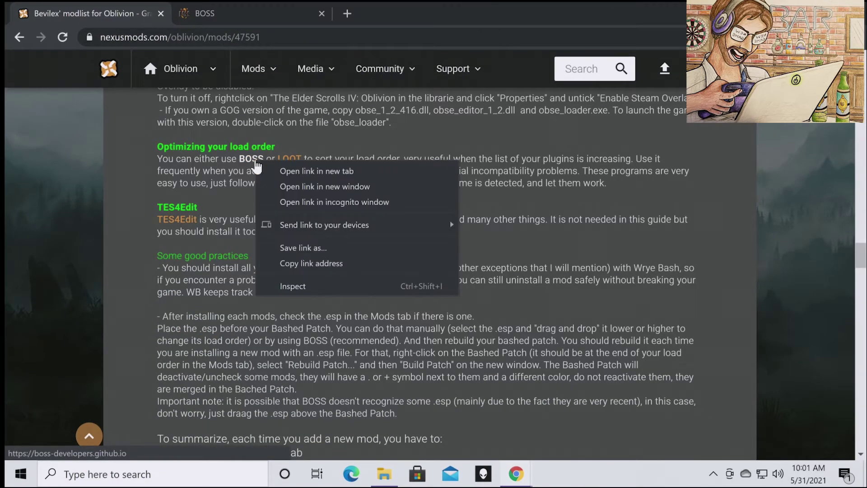
left_click(268, 168)
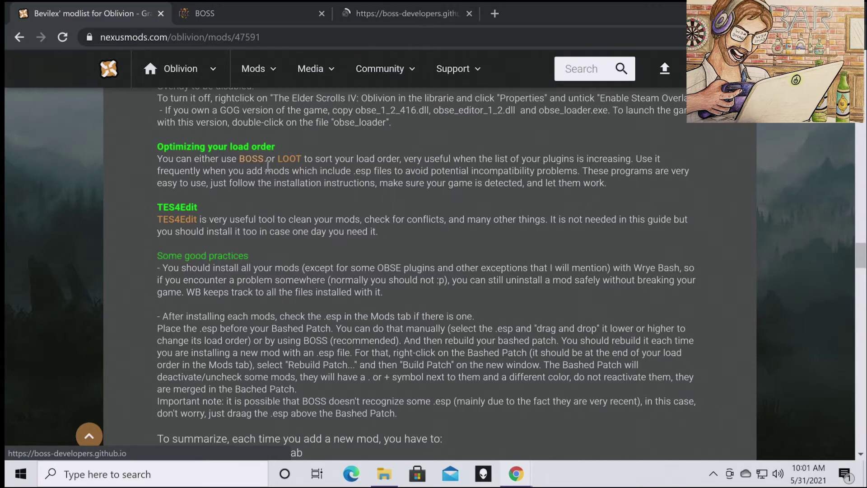
left_click(322, 13)
left_click(252, 13)
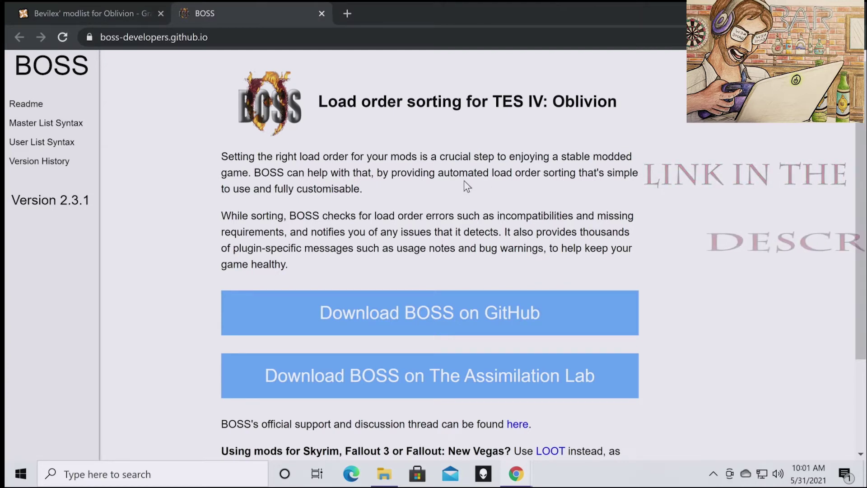
- Download boss_installer.7z from the BOSS v2.3.2 release on GitHub
left_click(433, 316)
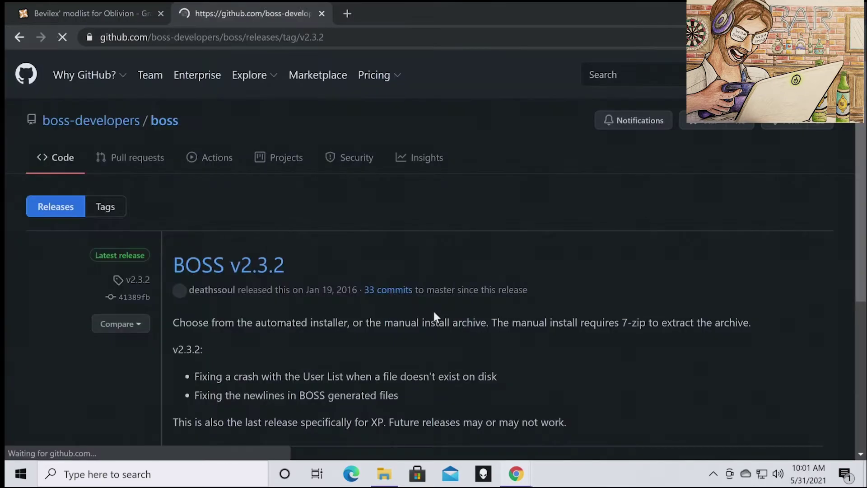
scroll(420, 292, "down", 4)
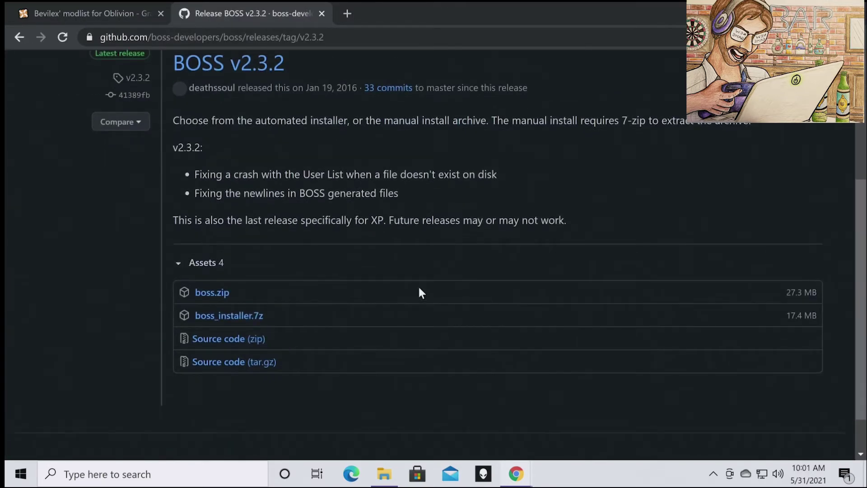
left_click(232, 316)
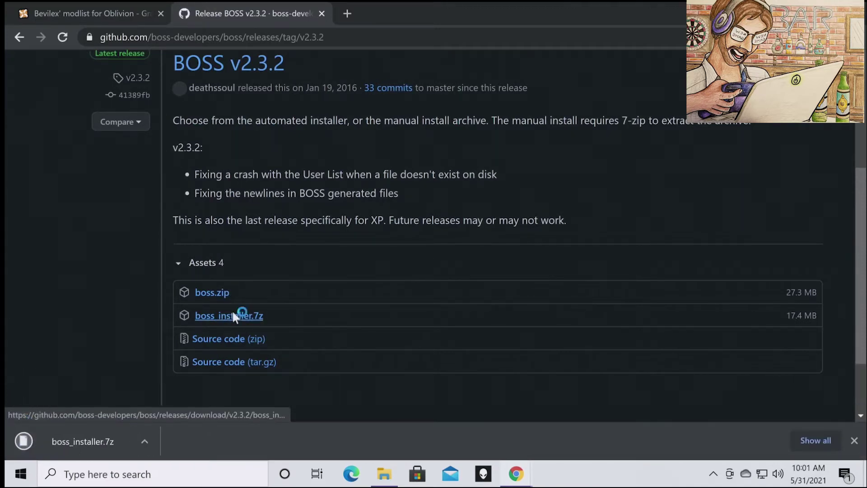
- Locate the downloaded boss_installer.7z in its folder and move it into the OBSE folder on the desktop
left_click(146, 447)
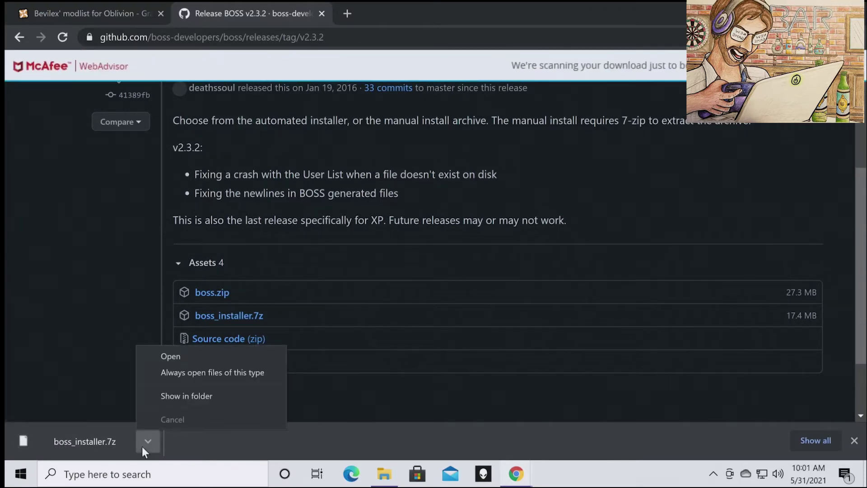
left_click(181, 395)
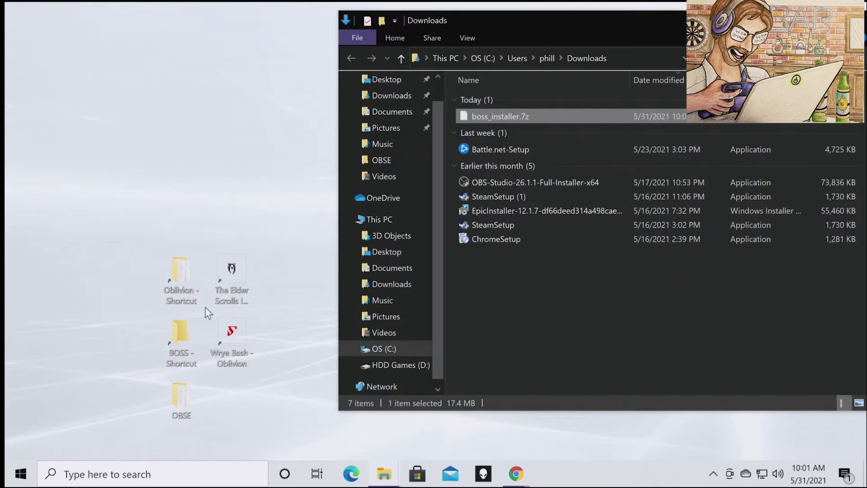
left_click(183, 412)
double_click(184, 413)
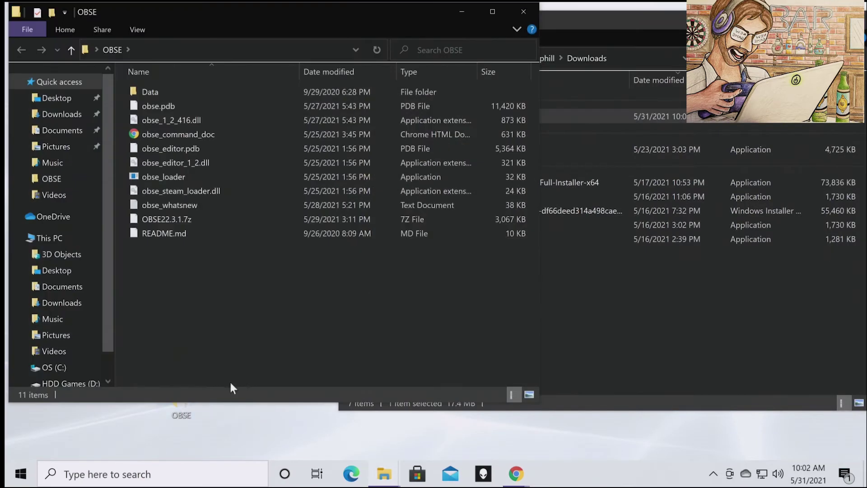
left_click(605, 121)
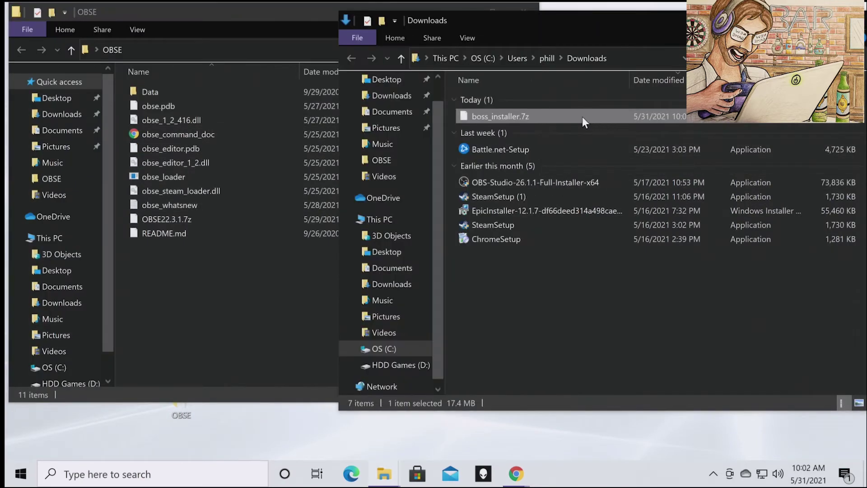
left_click_drag(579, 115, 196, 330)
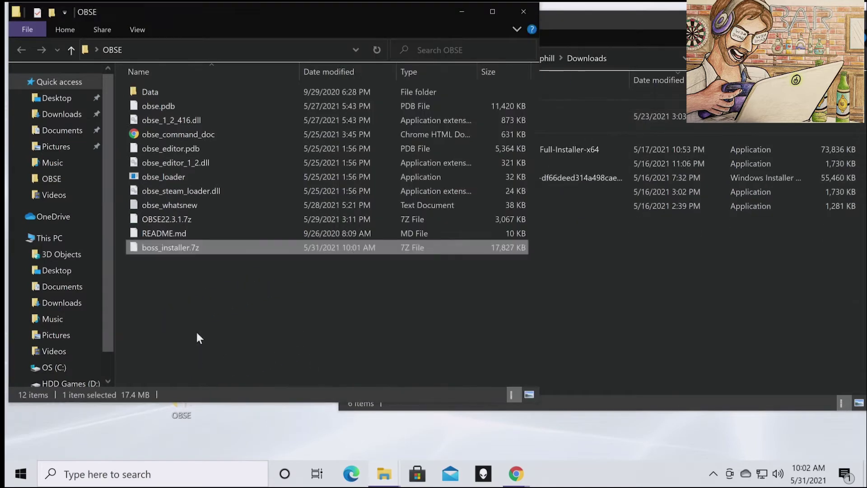
- Extract boss_installer.7z directly into the OBSE folder with 7-Zip
right_click(186, 249)
mouse_move(275, 224)
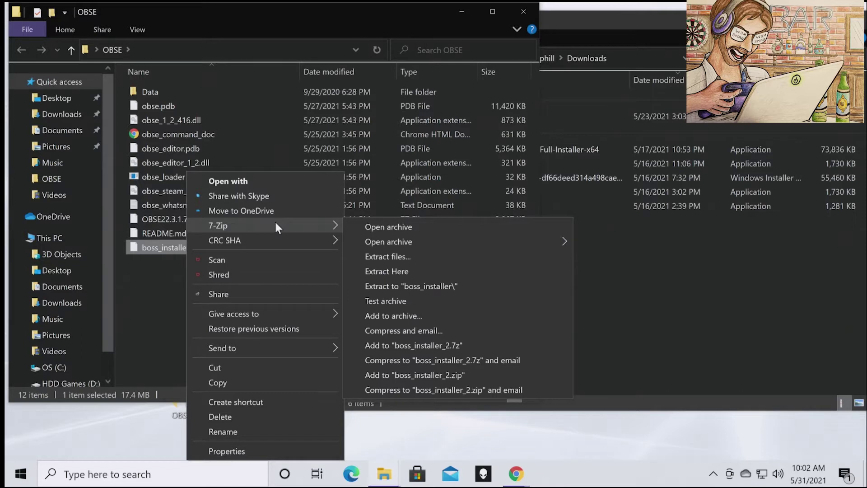
left_click(478, 271)
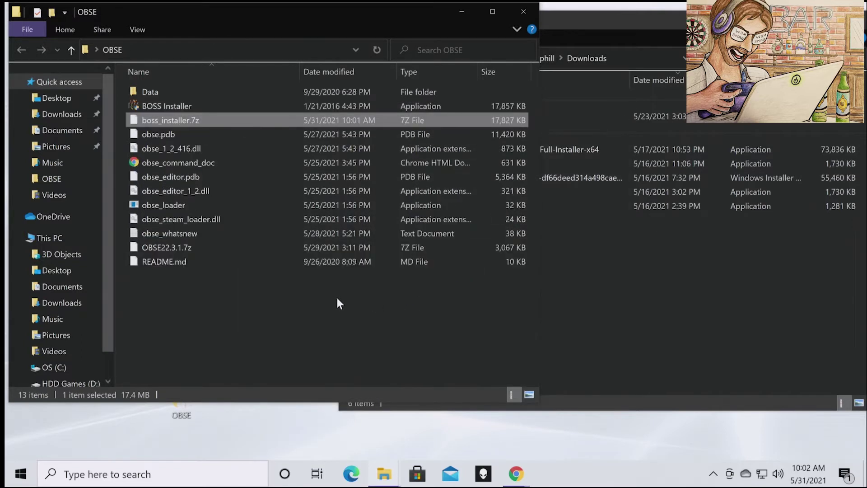
- Launch BOSS Installer with permission to make changes, accept English, and proceed to the install location choice
left_click(171, 107)
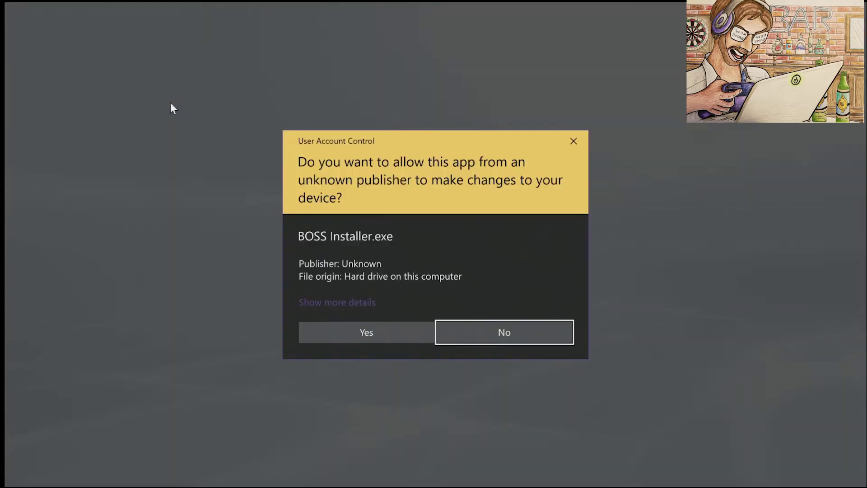
left_click(356, 333)
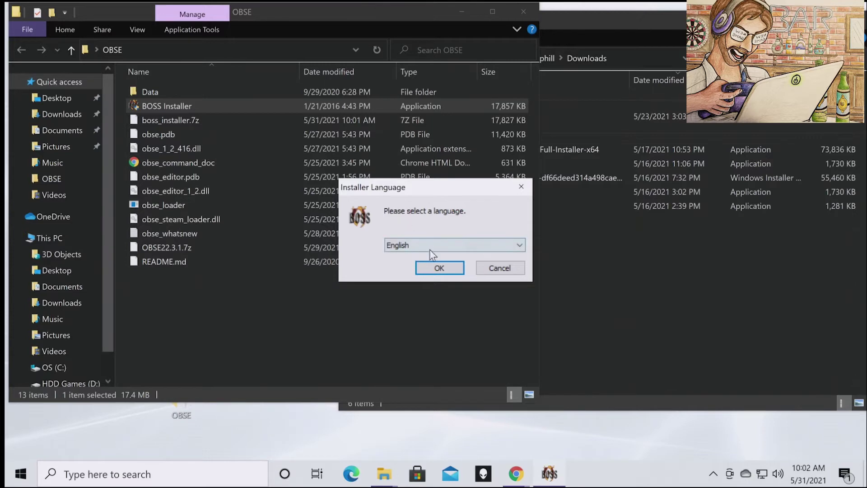
left_click(435, 270)
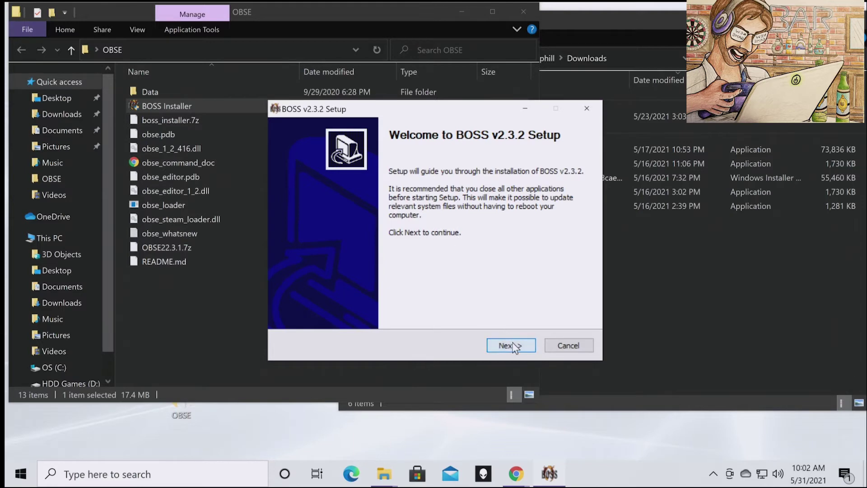
left_click(514, 346)
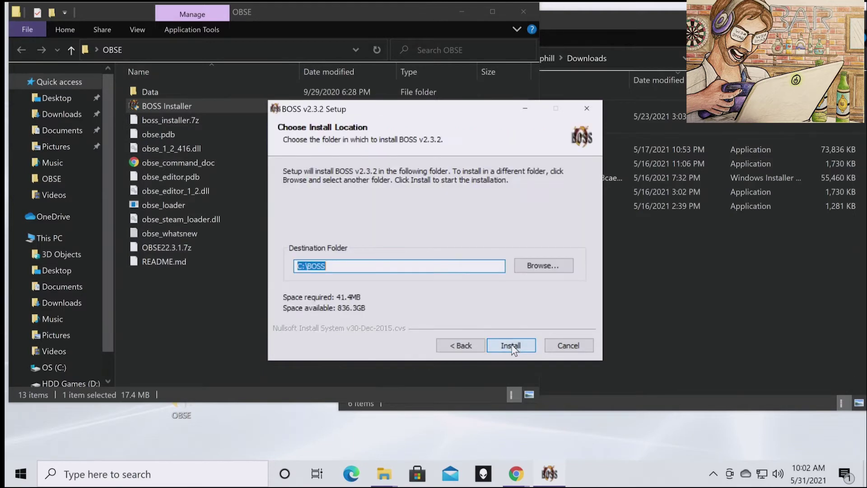
- Set the BOSS destination folder to the existing C:\Program Files\Modding Tools\BOSS folder
left_click(530, 269)
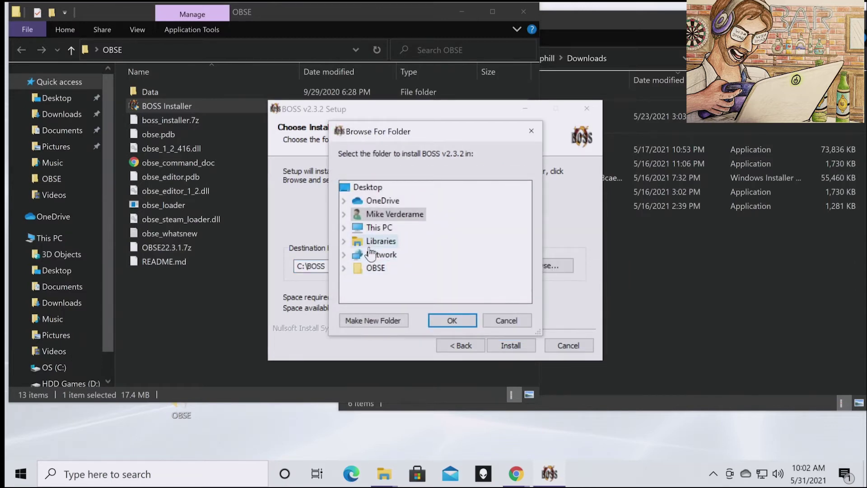
left_click(348, 227)
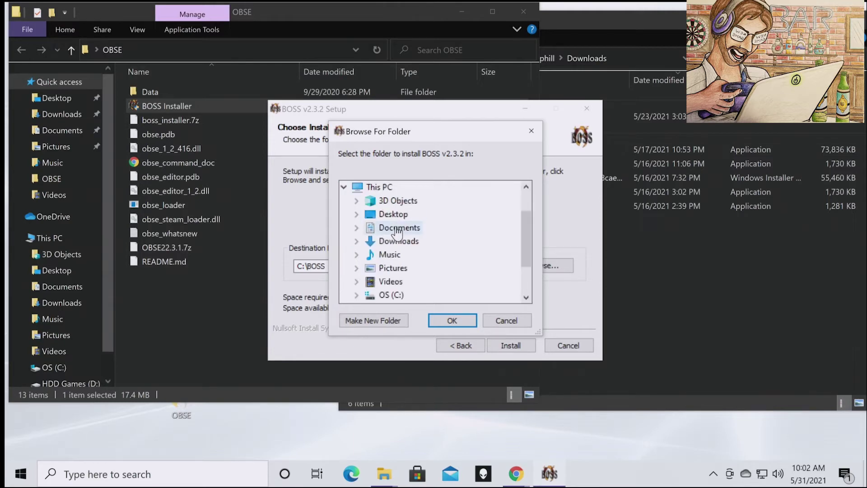
scroll(424, 246, "down", 1)
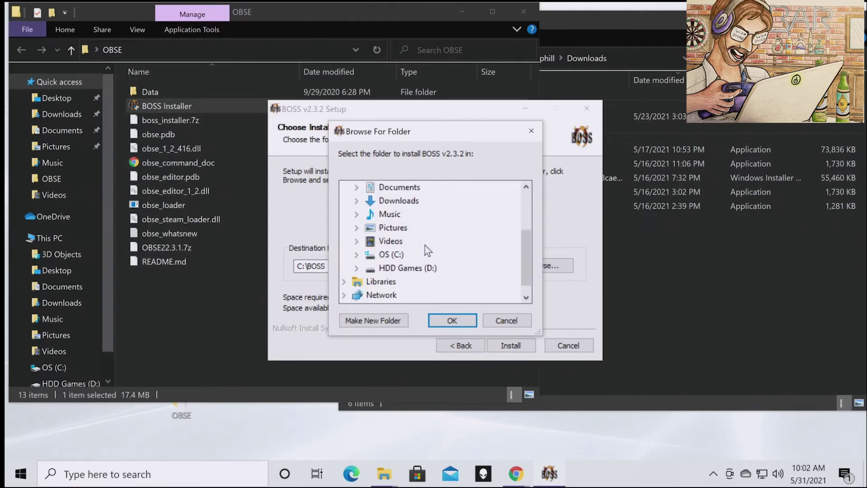
left_click(356, 255)
scroll(372, 245, "down", 1)
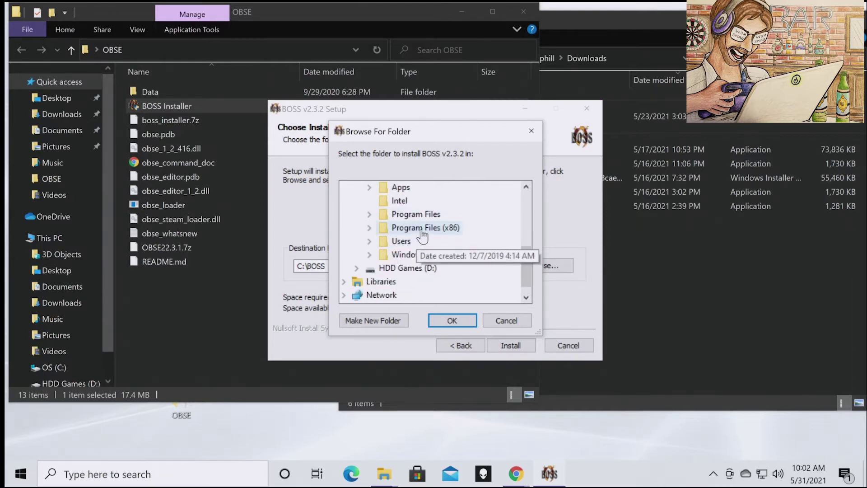
left_click(370, 216)
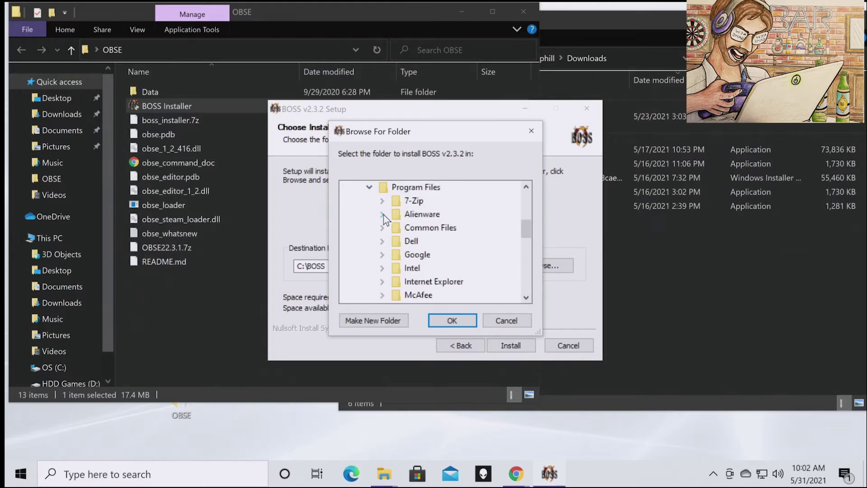
scroll(379, 219, "down", 1)
scroll(403, 248, "down", 1)
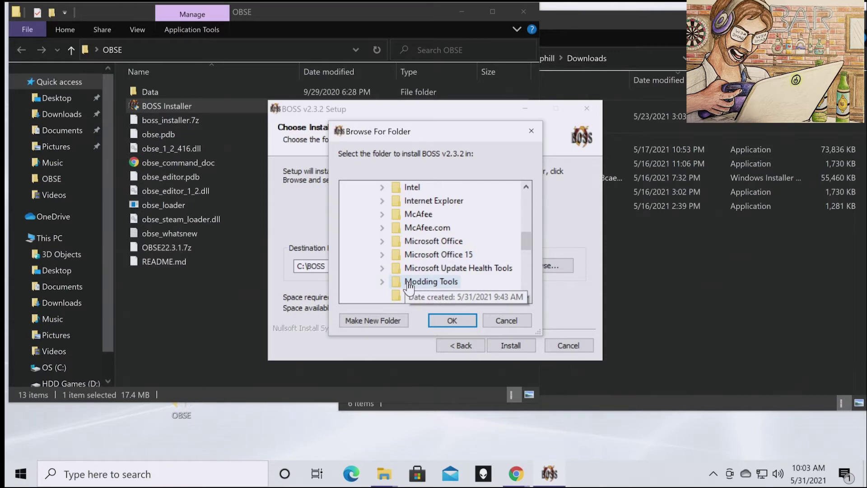
scroll(398, 284, "up", 1)
scroll(425, 266, "down", 1)
left_click(431, 255)
scroll(431, 256, "down", 1)
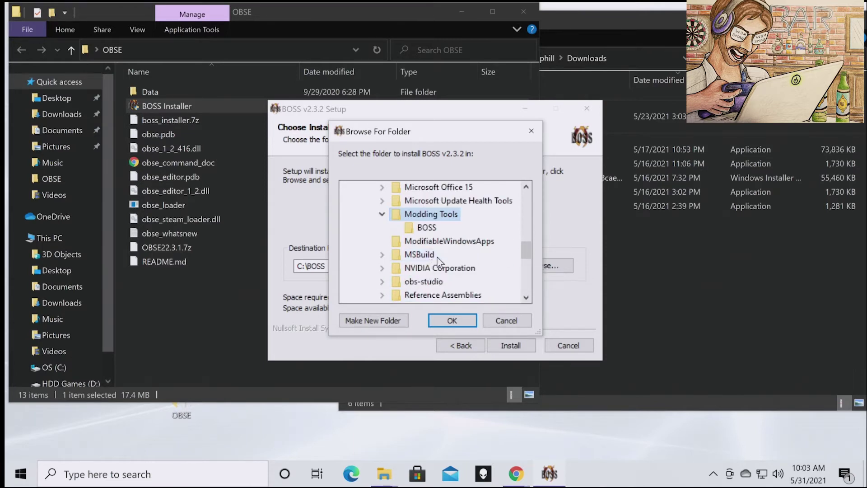
left_click(421, 231)
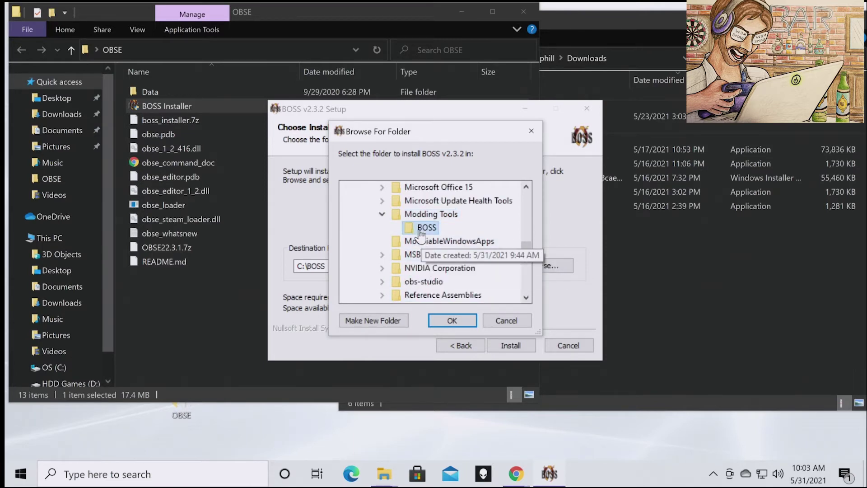
left_click(453, 321)
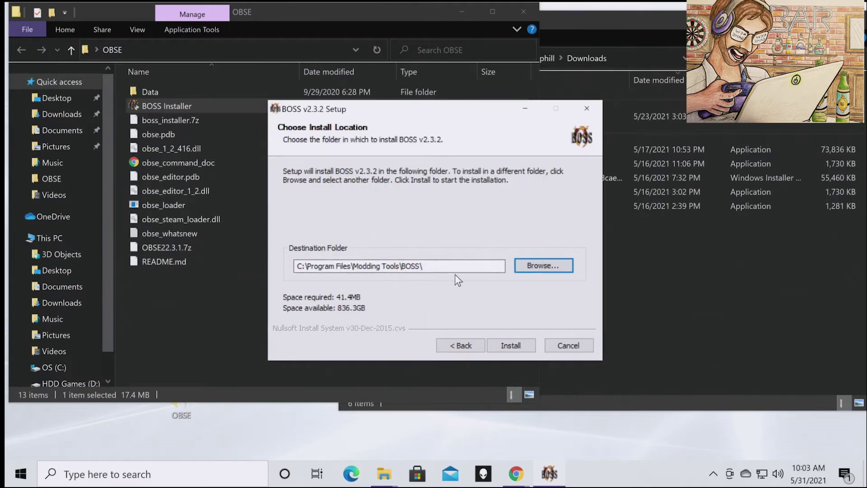
- Install BOSS v2.3.2 and finish the setup with Run BOSS and View Readme turned off
left_click(512, 342)
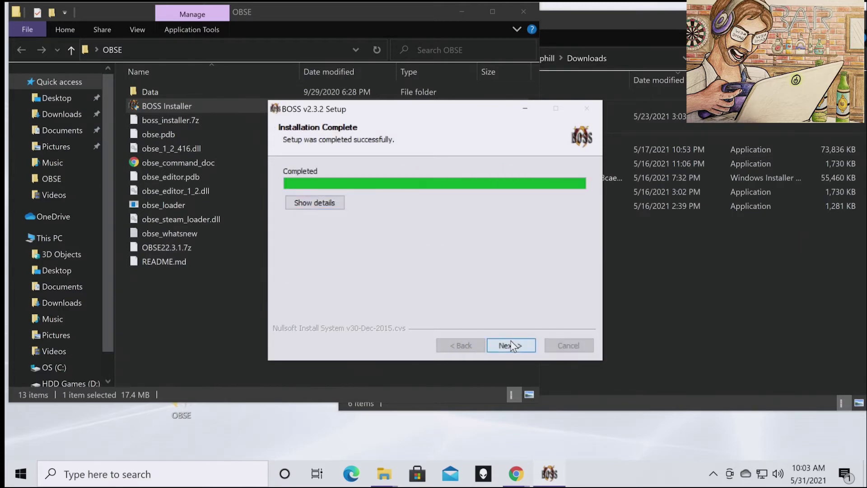
left_click(514, 347)
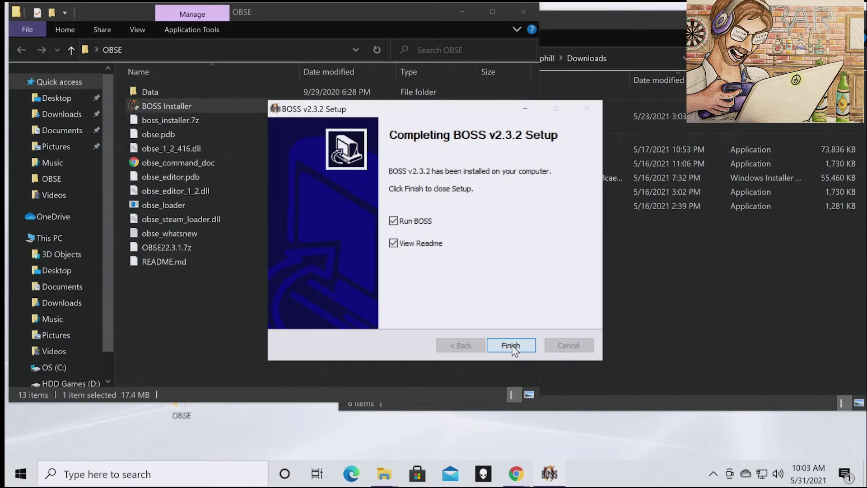
left_click(394, 243)
left_click(393, 220)
left_click(514, 349)
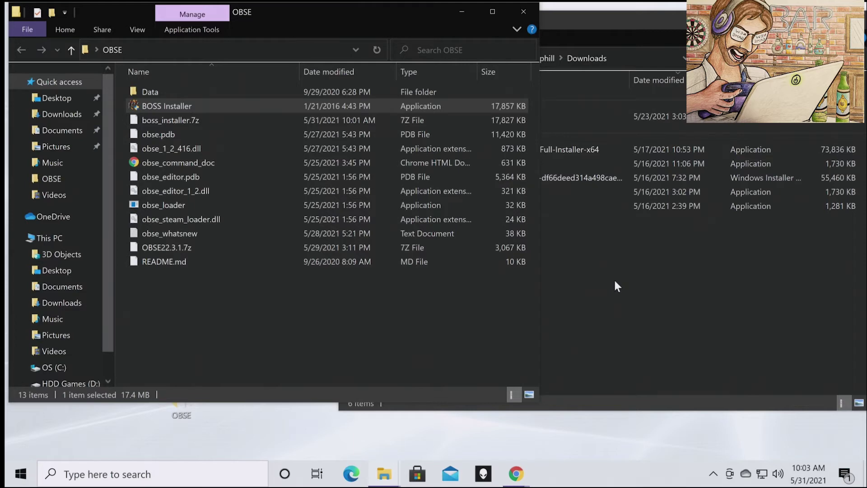
- Close the OBSE and Downloads folder windows
left_click(524, 14)
left_click_drag(605, 22, 587, 17)
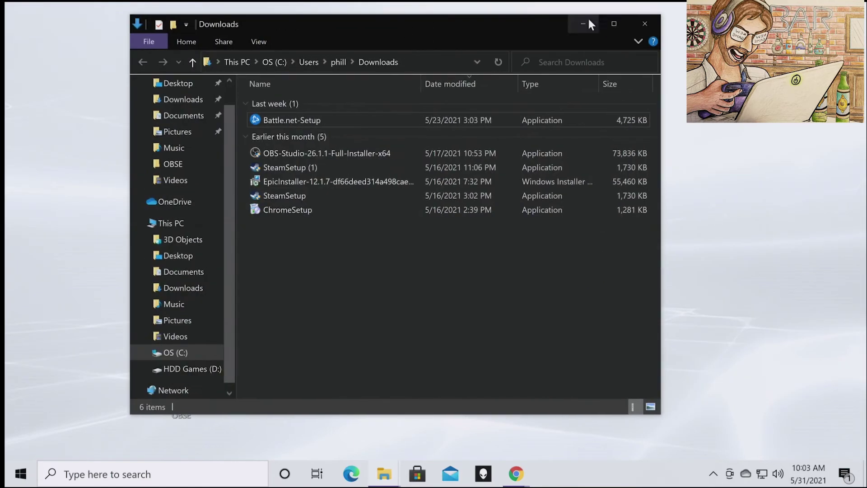
left_click(646, 24)
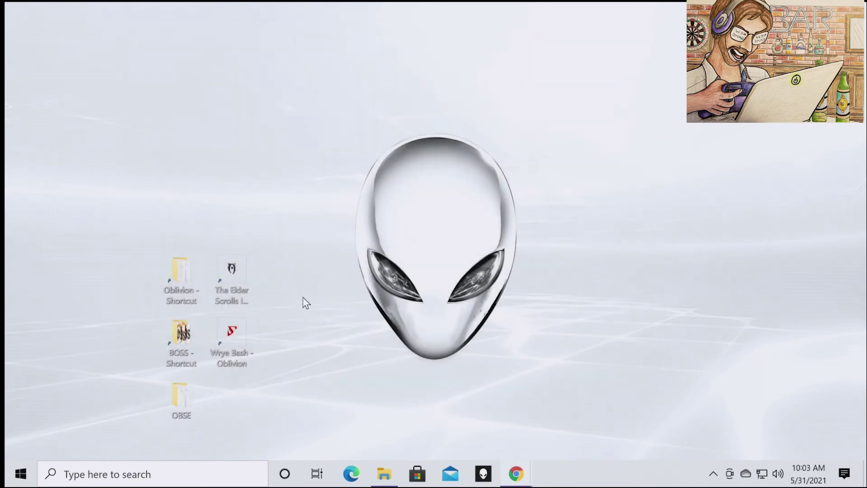
- Open the Apps folder inside Oblivion's Mopy folder and place its window clear of the desktop shortcuts
double_click(190, 283)
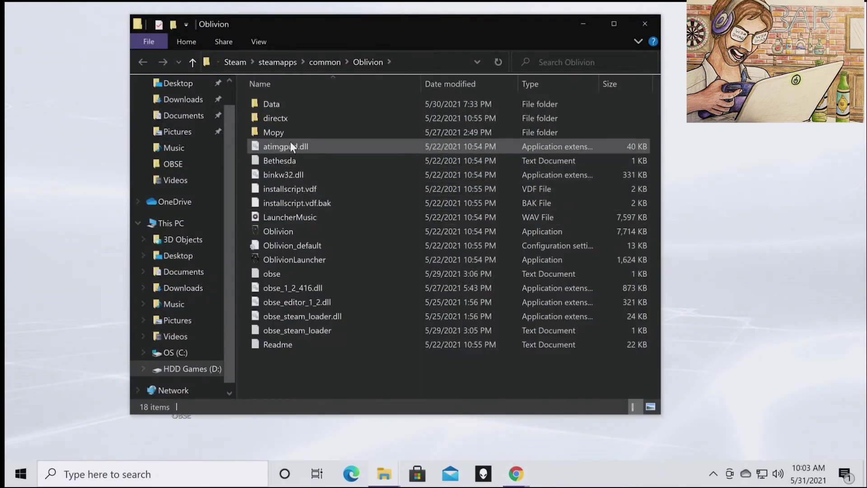
double_click(289, 134)
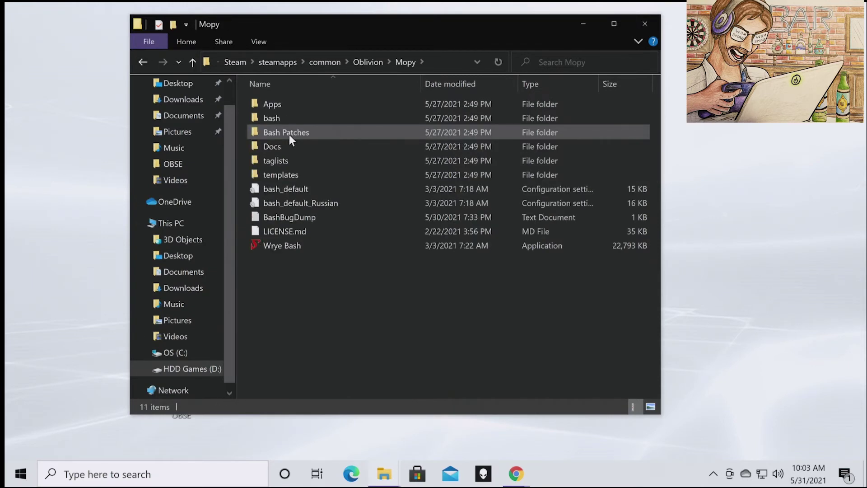
double_click(281, 105)
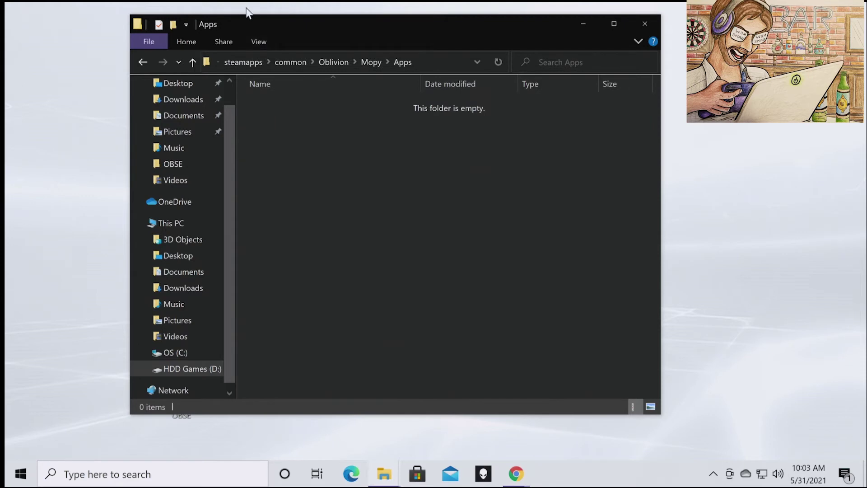
left_click_drag(247, 22, 405, 30)
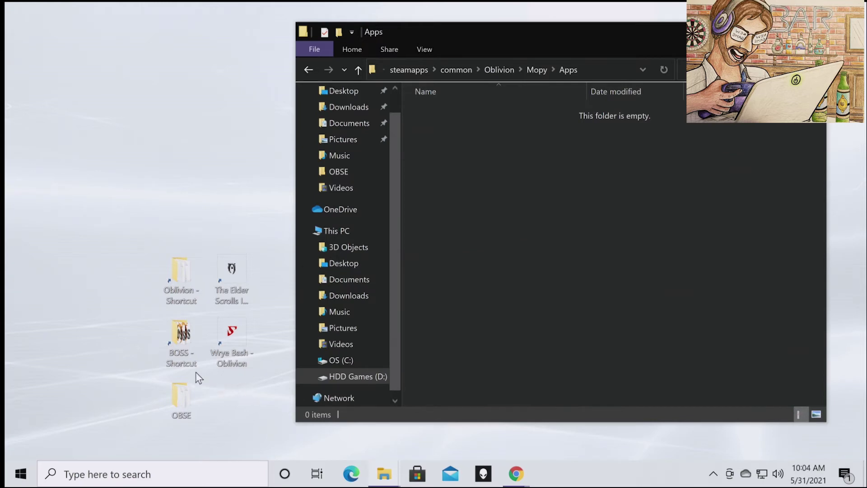
- Open the BOSS install folder beside the Apps folder and rename the boss application to BOSS in capitals
double_click(184, 350)
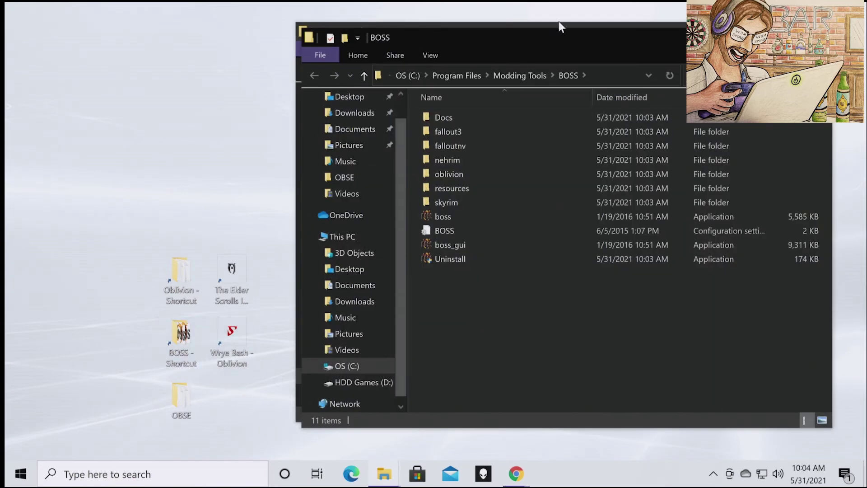
left_click_drag(555, 39, 165, 63)
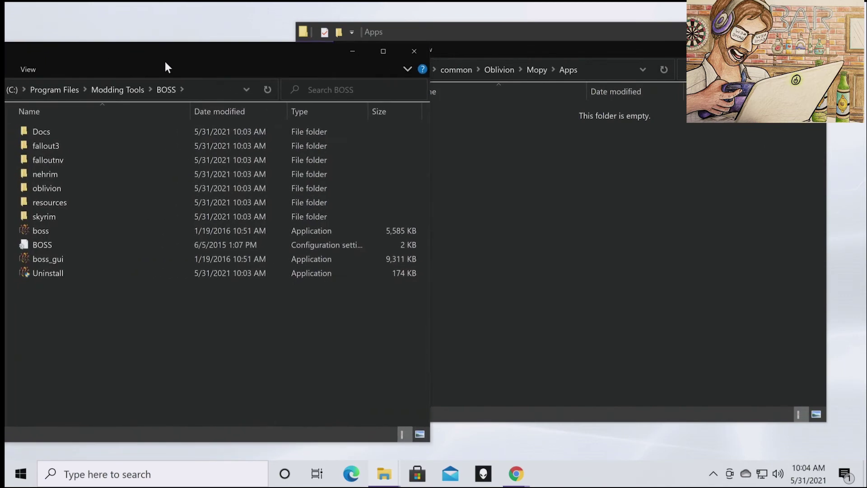
left_click(48, 231)
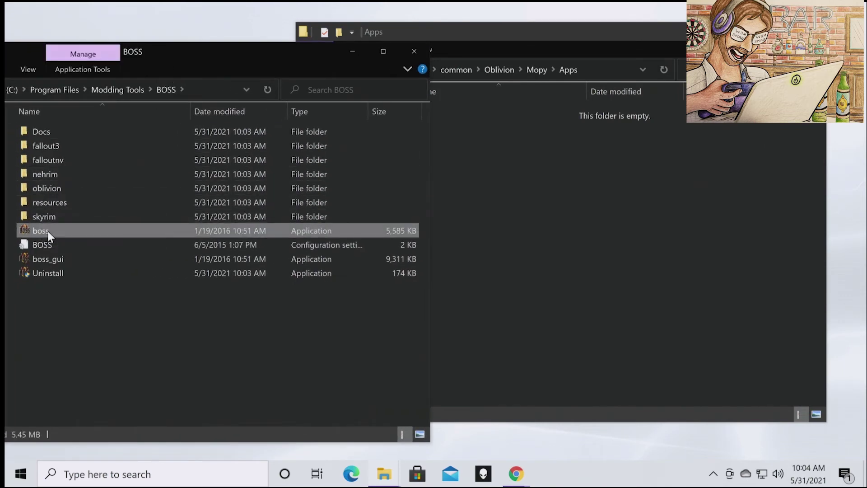
right_click(49, 233)
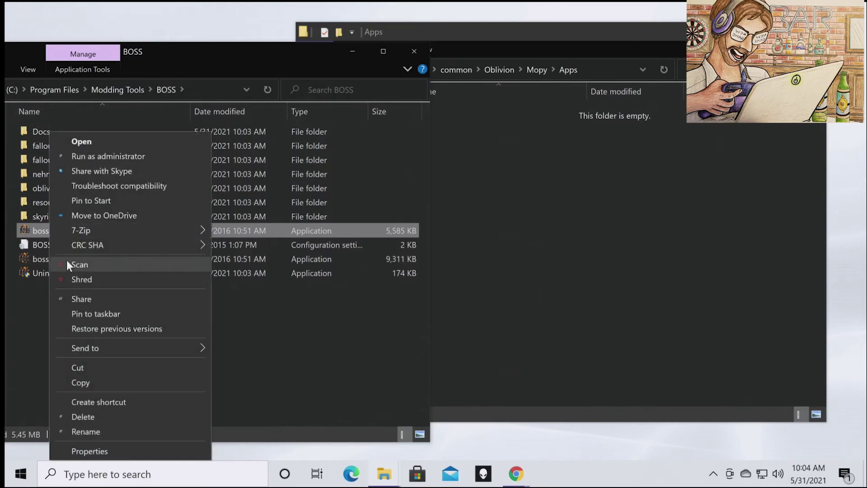
left_click(86, 432)
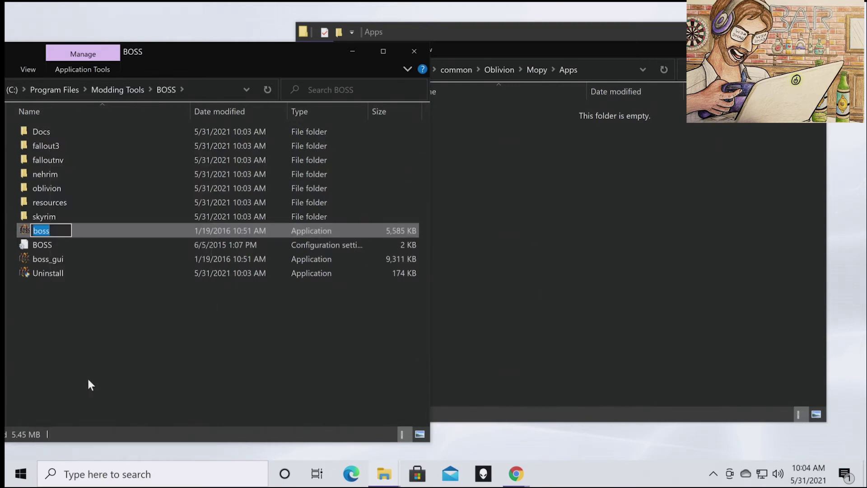
type("BOSS")
key("Return")
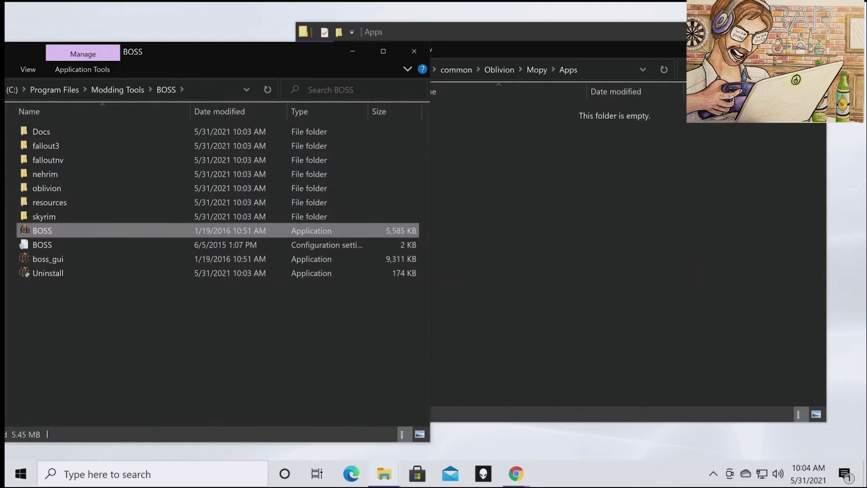
- Create a desktop shortcut to the BOSS application, close its folder, and copy the shortcut into the Mopy Apps folder
right_click(135, 230)
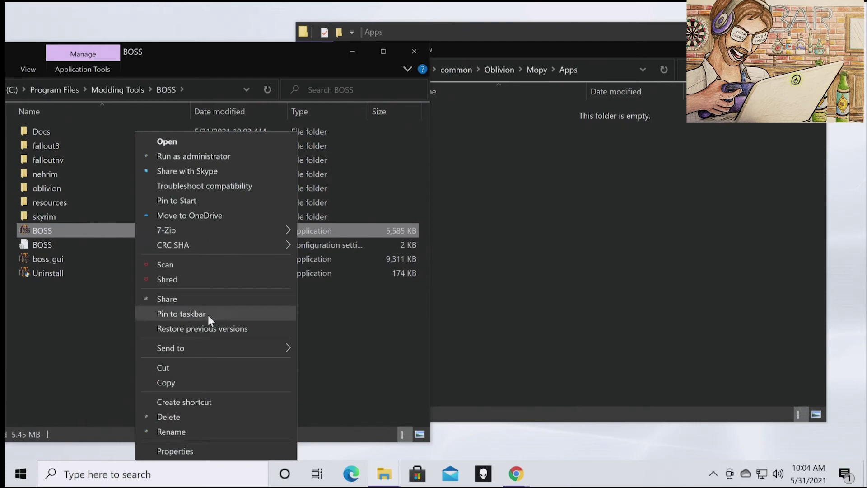
left_click(212, 403)
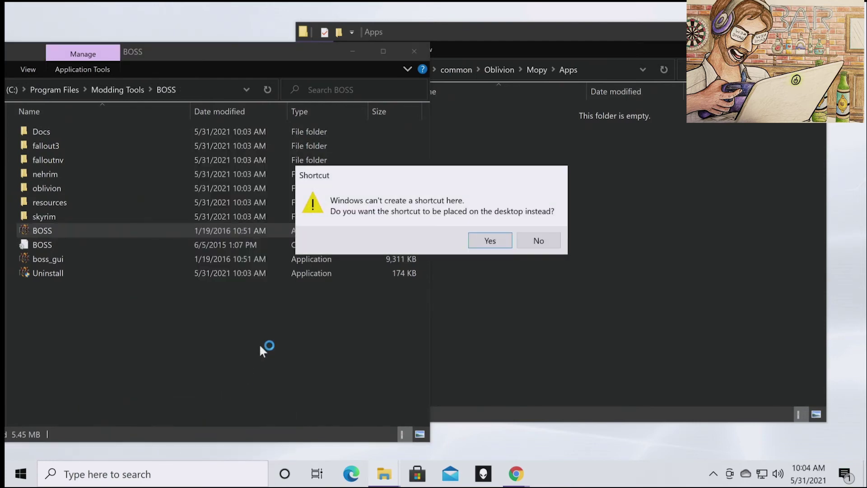
left_click(480, 241)
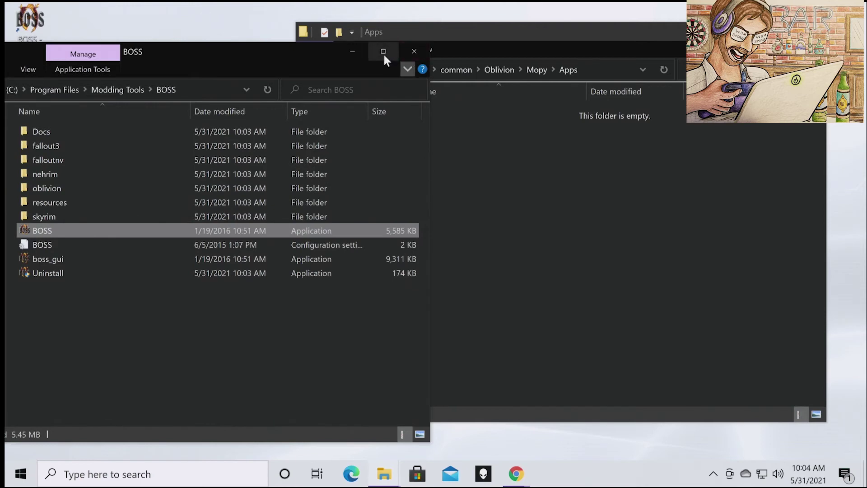
left_click(414, 51)
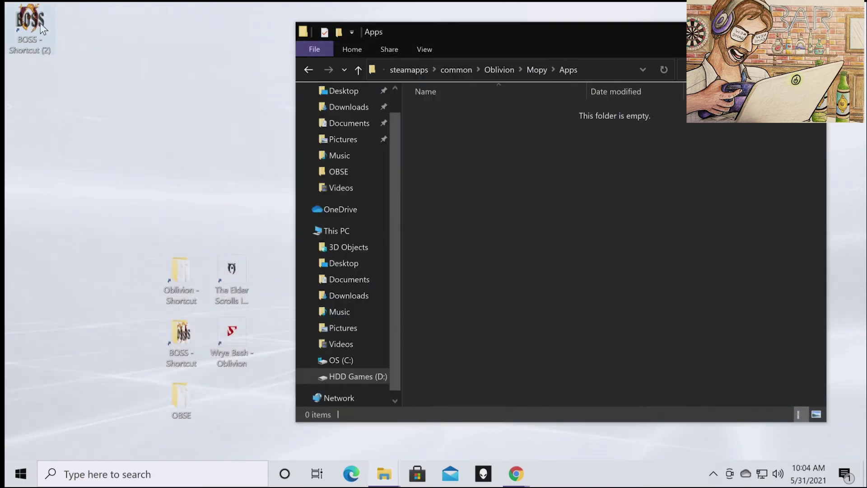
left_click_drag(32, 18, 560, 189)
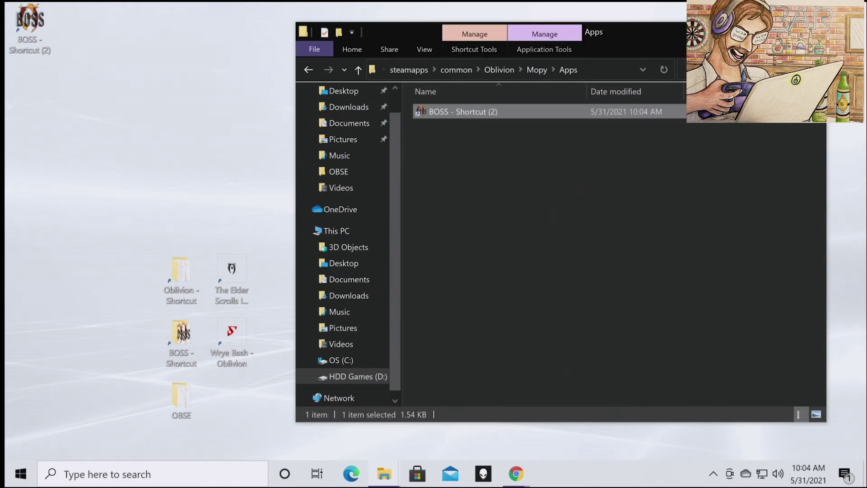
- Launch Wrye Bash for Oblivion from its desktop shortcut
left_click(240, 340)
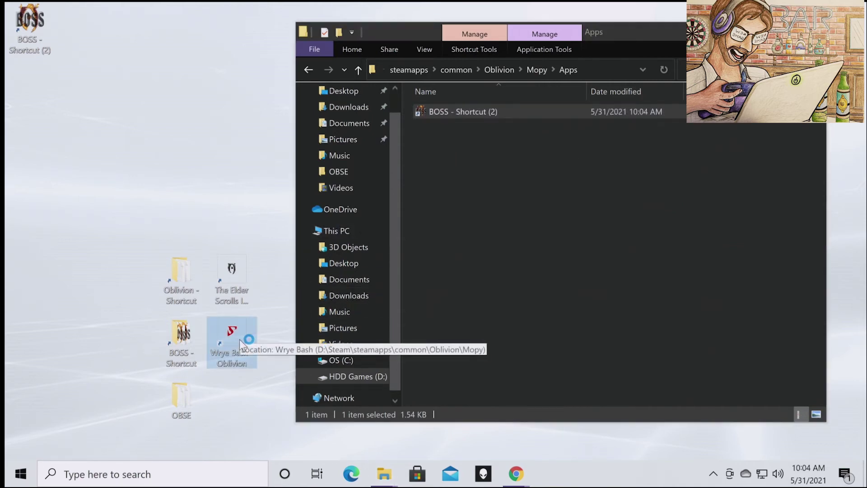